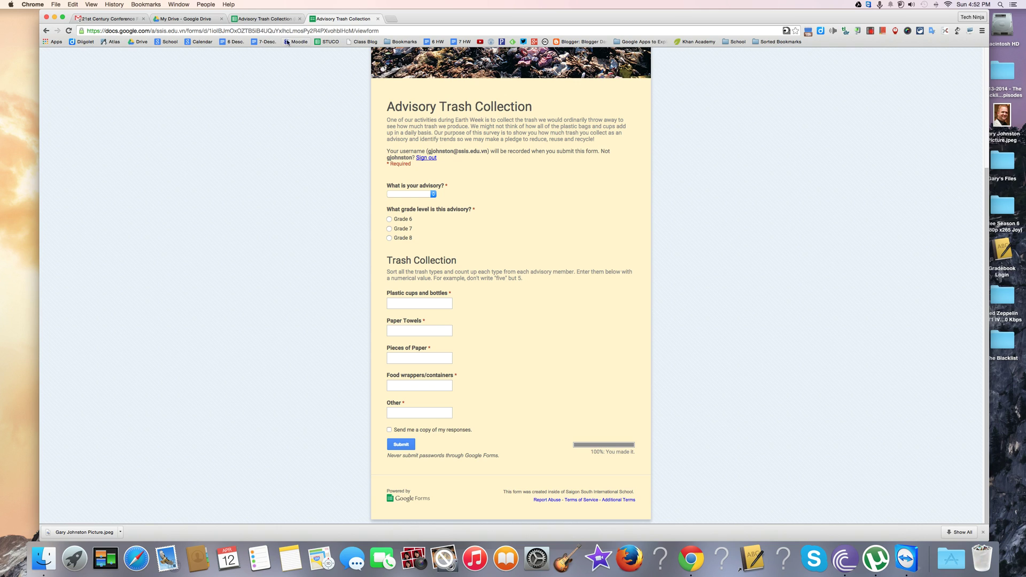
Step: Close the named ranges panel in the responses spreadsheet, then glance back at the trash collection form
click(277, 21)
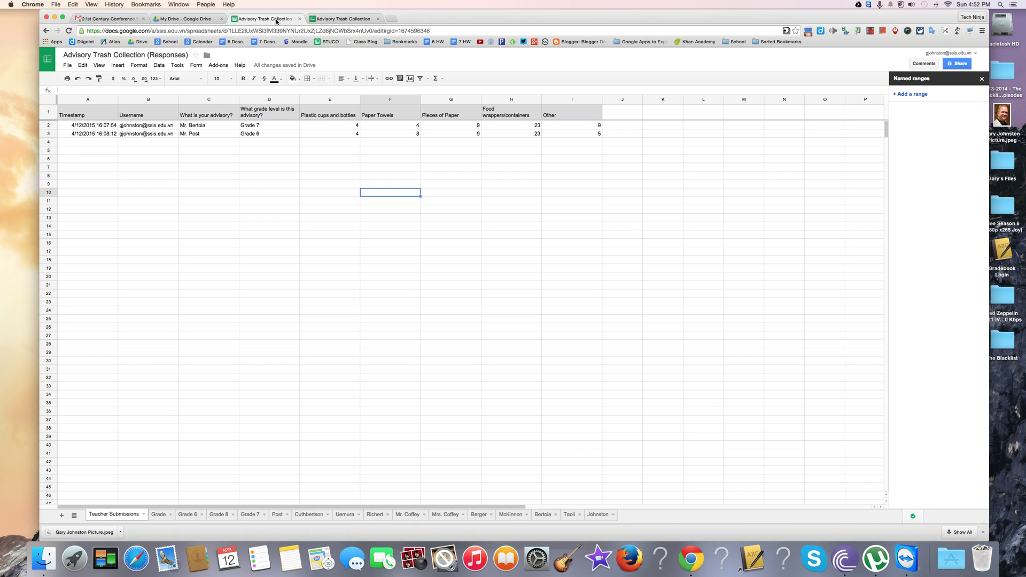
click(982, 78)
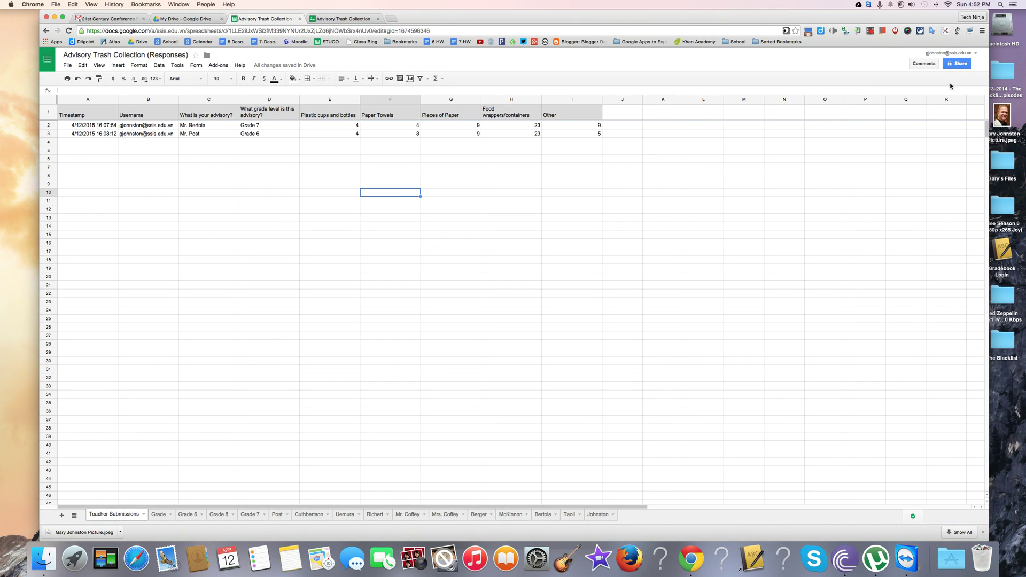
click(343, 18)
scroll(560, 187, up, 1)
scroll(560, 187, down, 1)
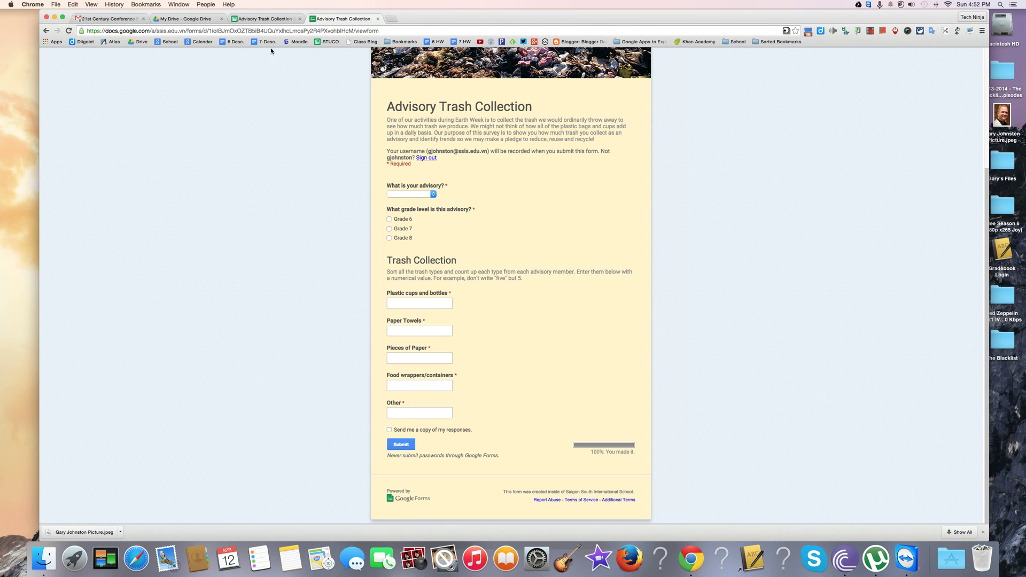
Step: Review the two responses' advisory names, trash counts and Grade 7 / Grade 6 answers in column D
click(279, 19)
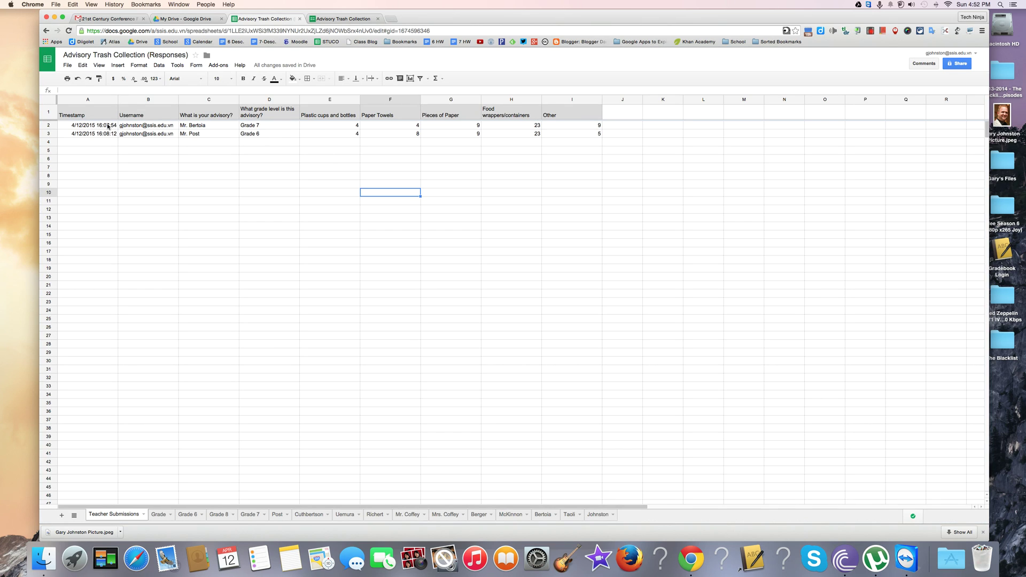
drag(108, 126, 280, 135)
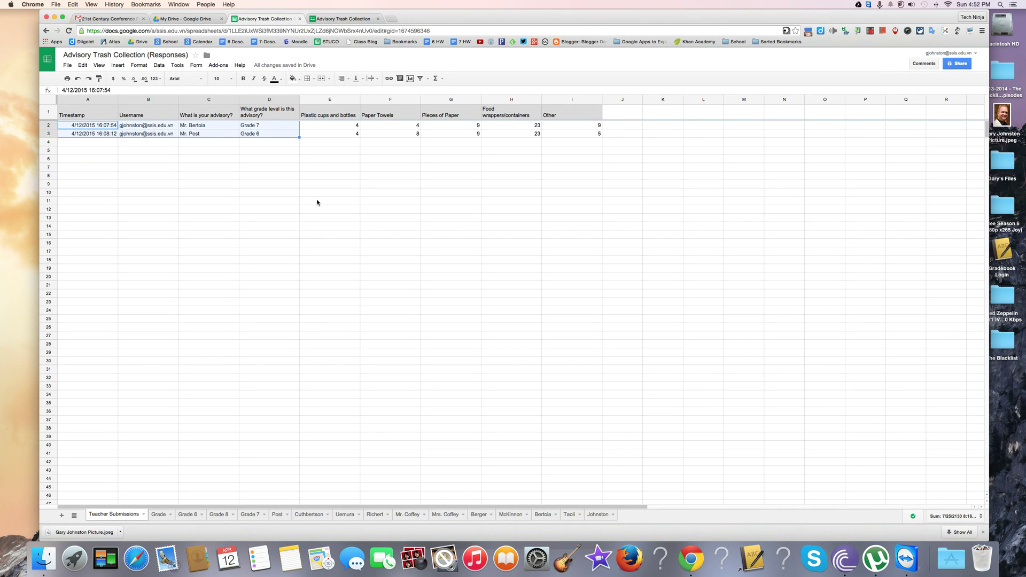
click(317, 202)
click(269, 116)
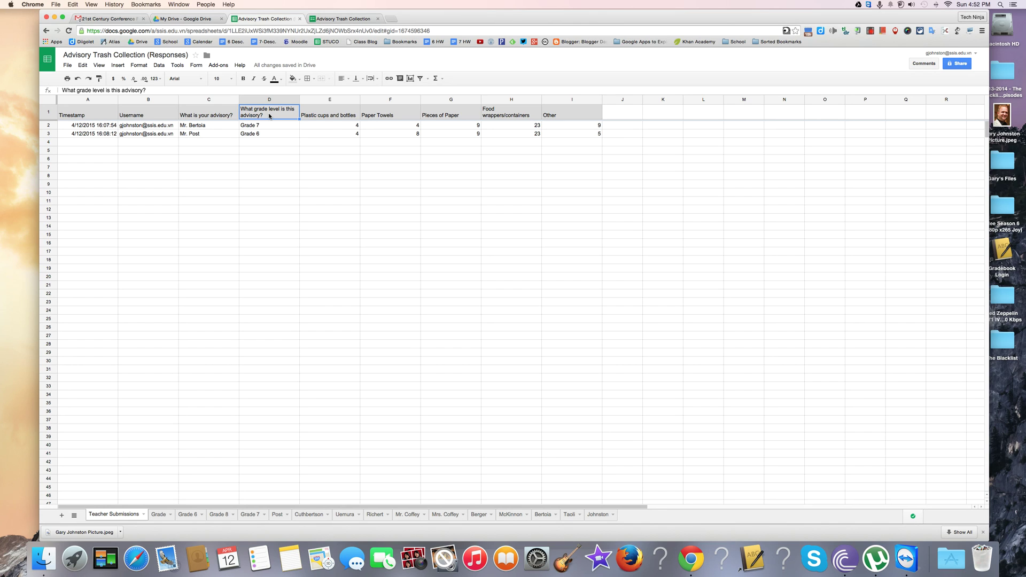
click(229, 129)
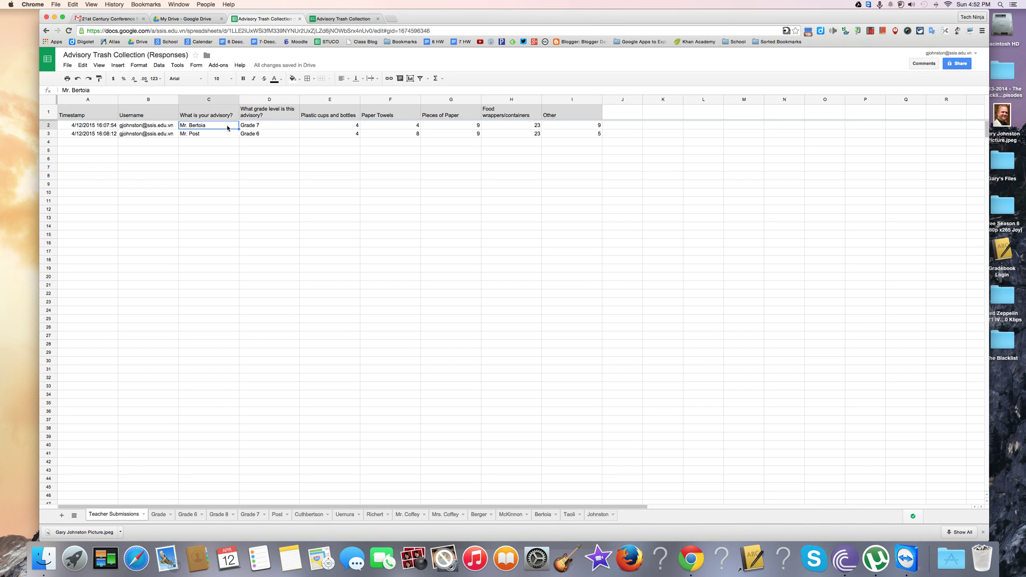
drag(330, 128, 513, 134)
click(262, 127)
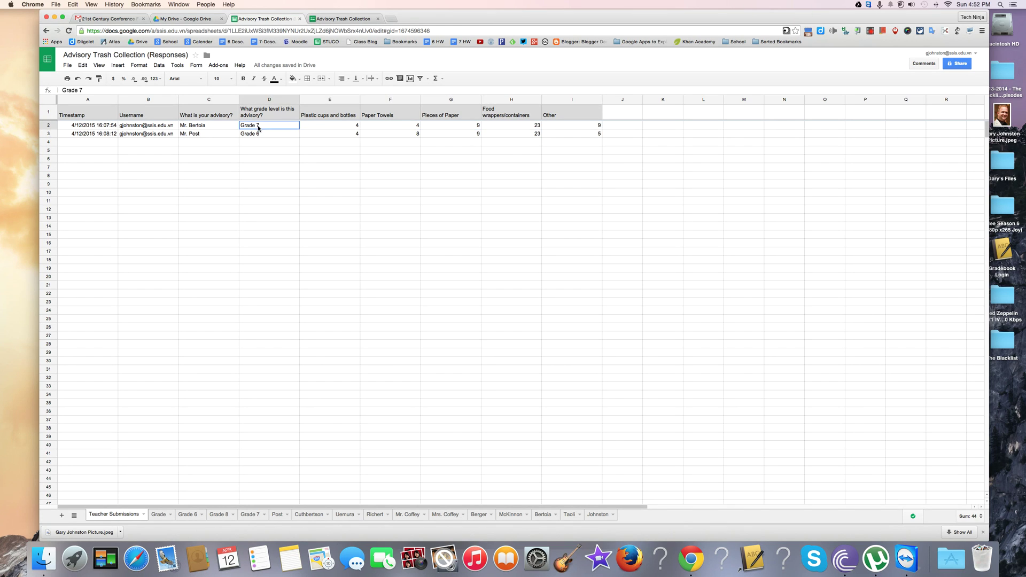
click(260, 136)
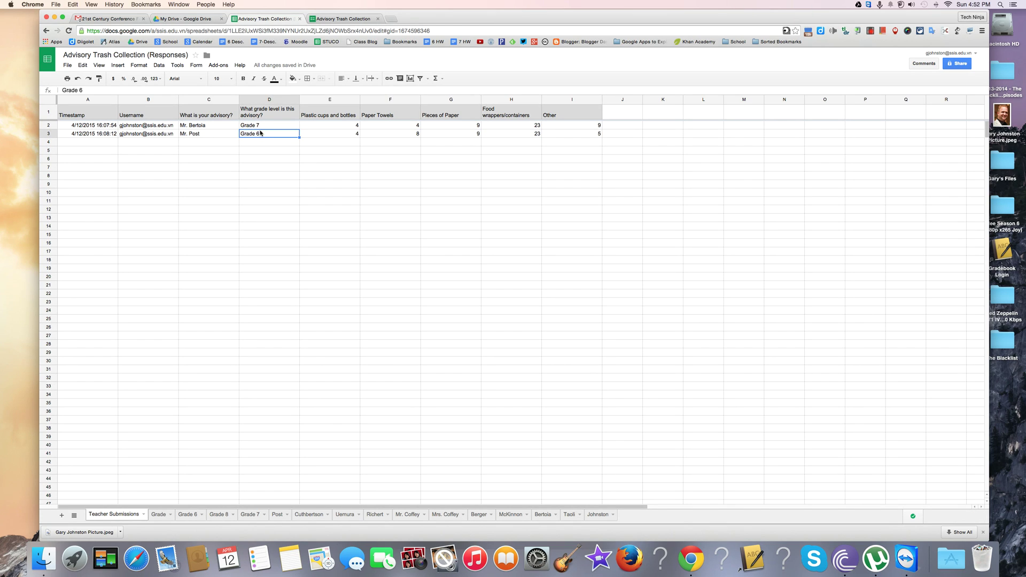
click(263, 128)
click(263, 135)
Step: Inspect the Grade sheet's Grade and Number of Submissions headers and its Grade 6–8 labels
click(158, 514)
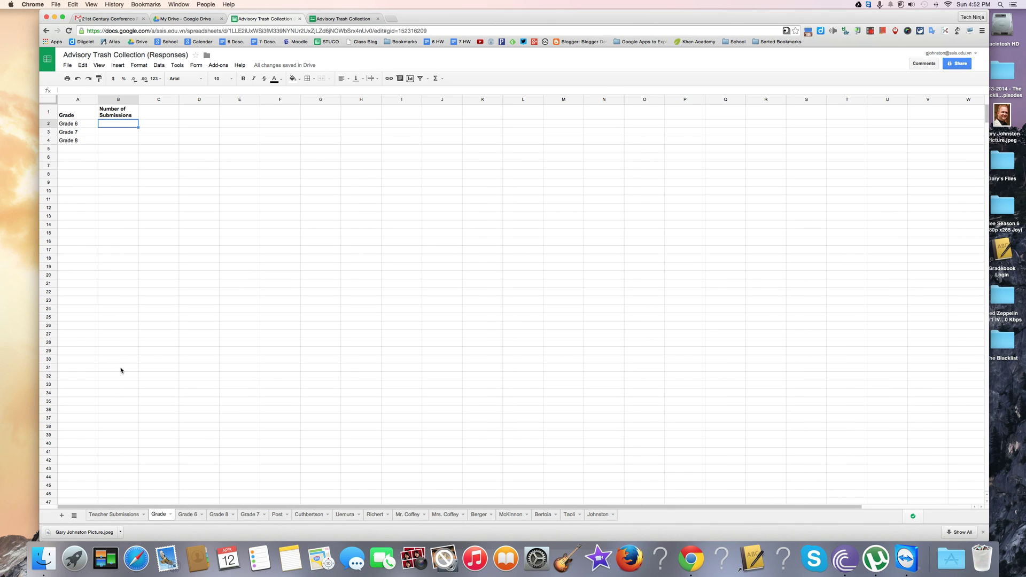
click(77, 119)
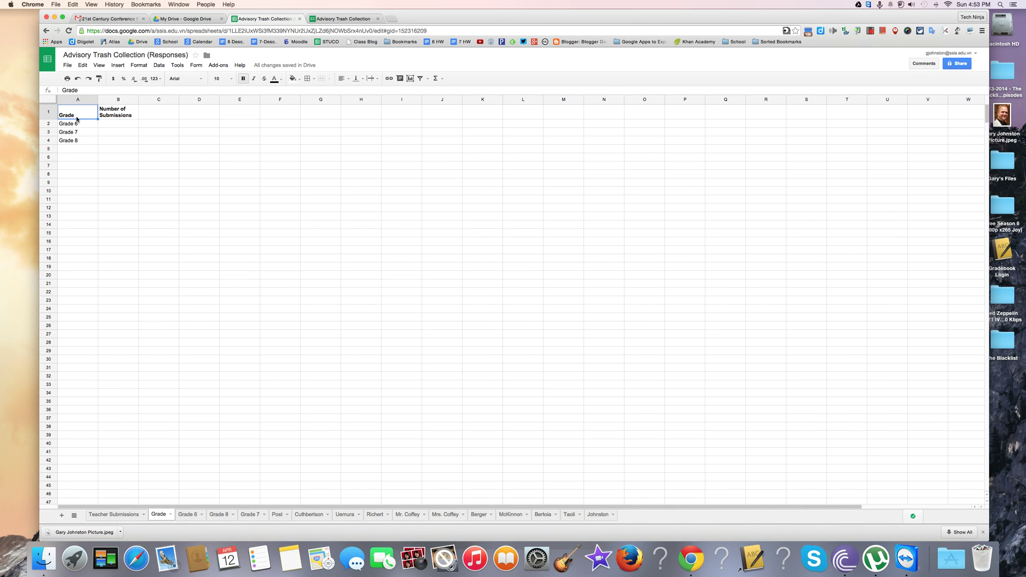
click(113, 116)
click(80, 124)
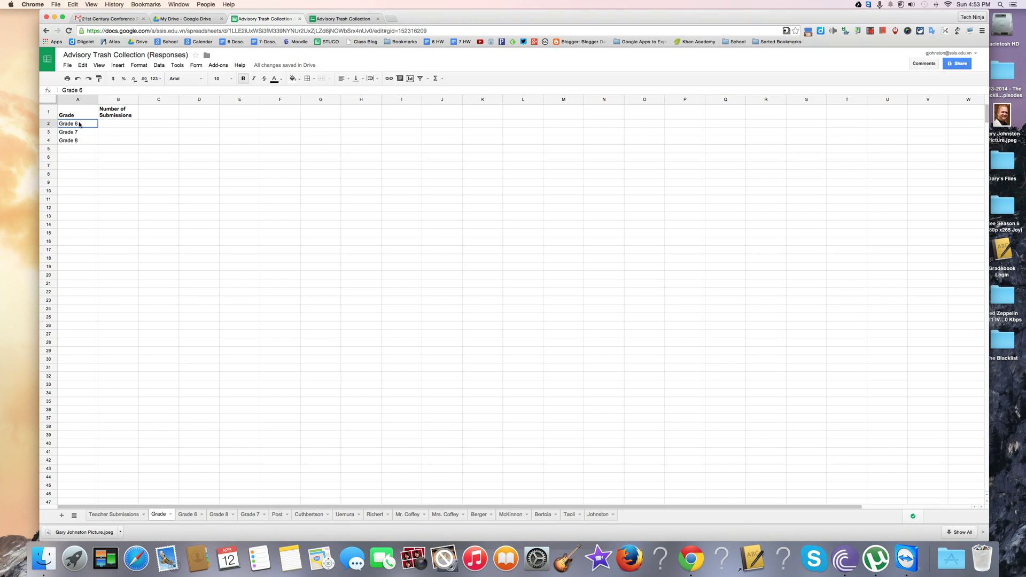
click(78, 132)
click(79, 141)
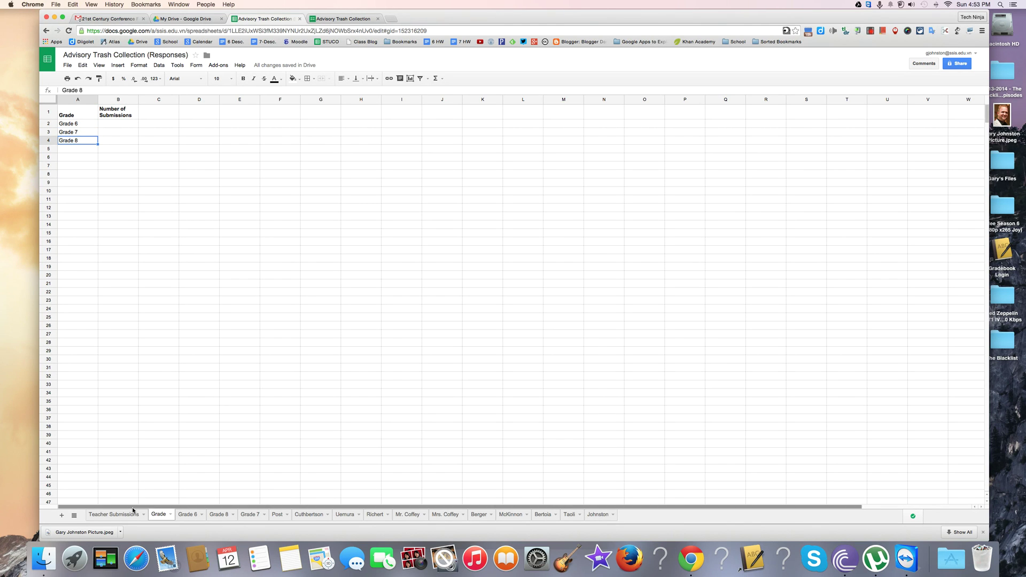
Step: Compare the Teacher Submissions grade column D1:D3 with the empty count cells B2:B4
click(113, 514)
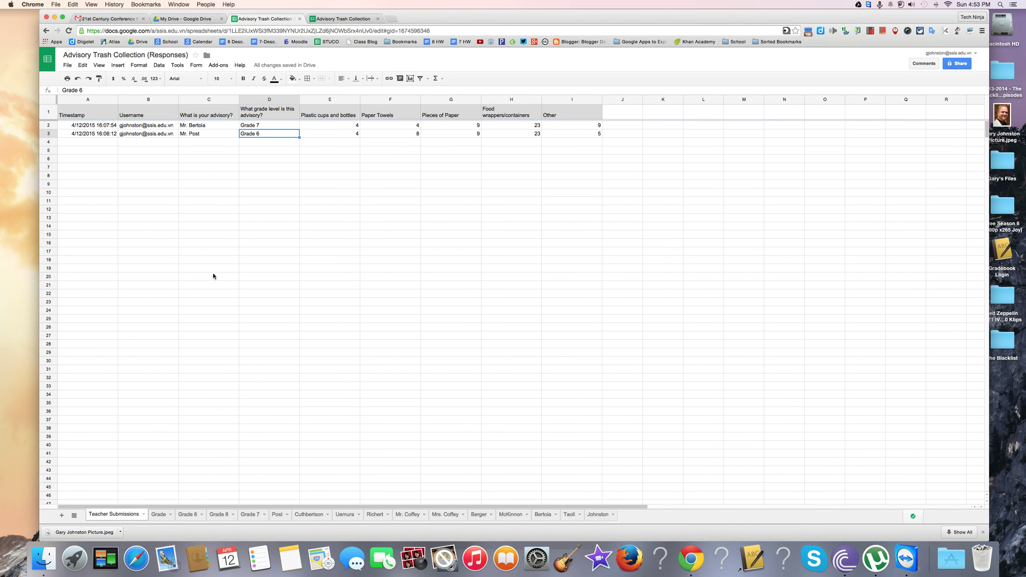
drag(270, 113, 271, 136)
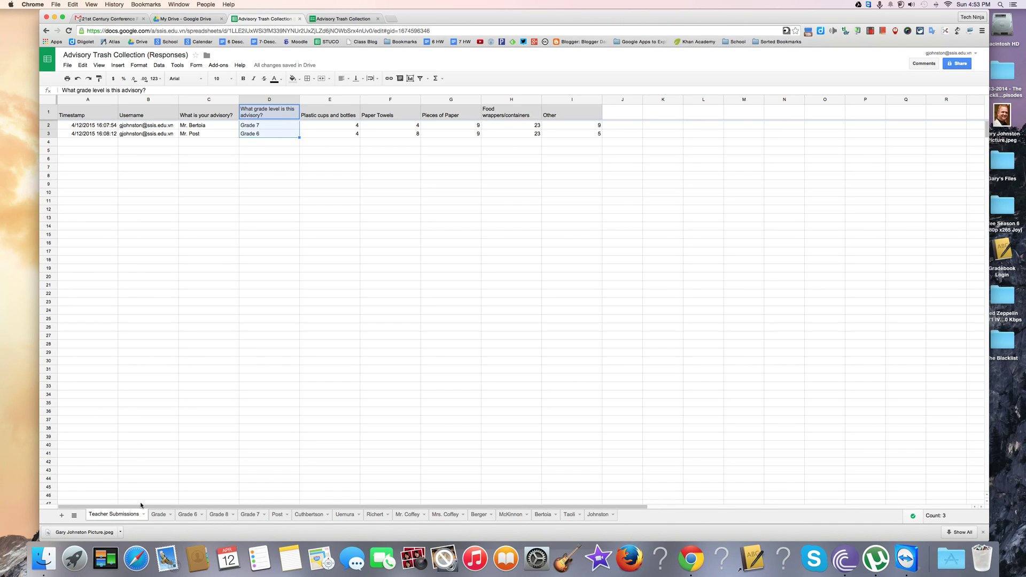
click(158, 515)
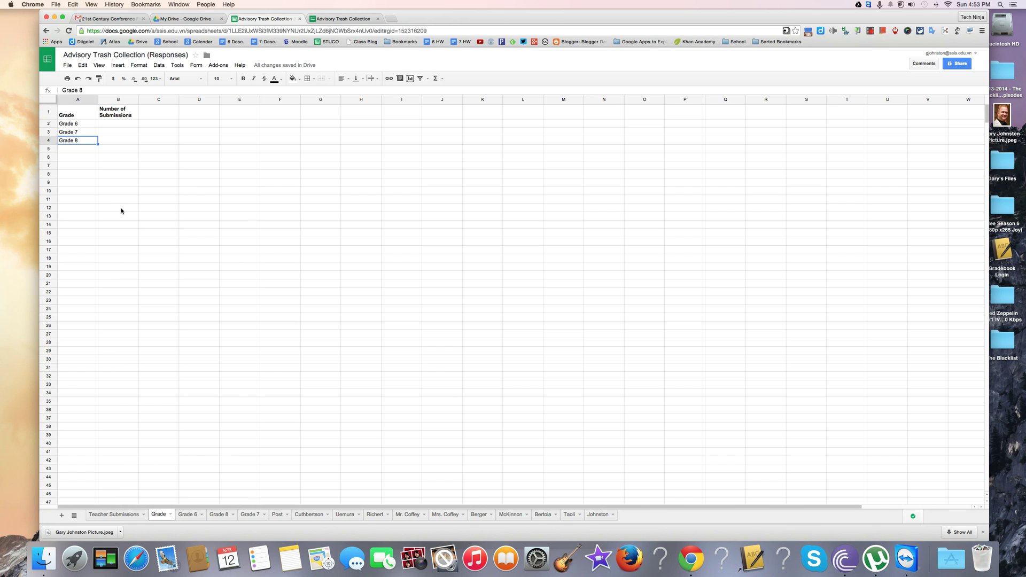
click(119, 125)
click(119, 133)
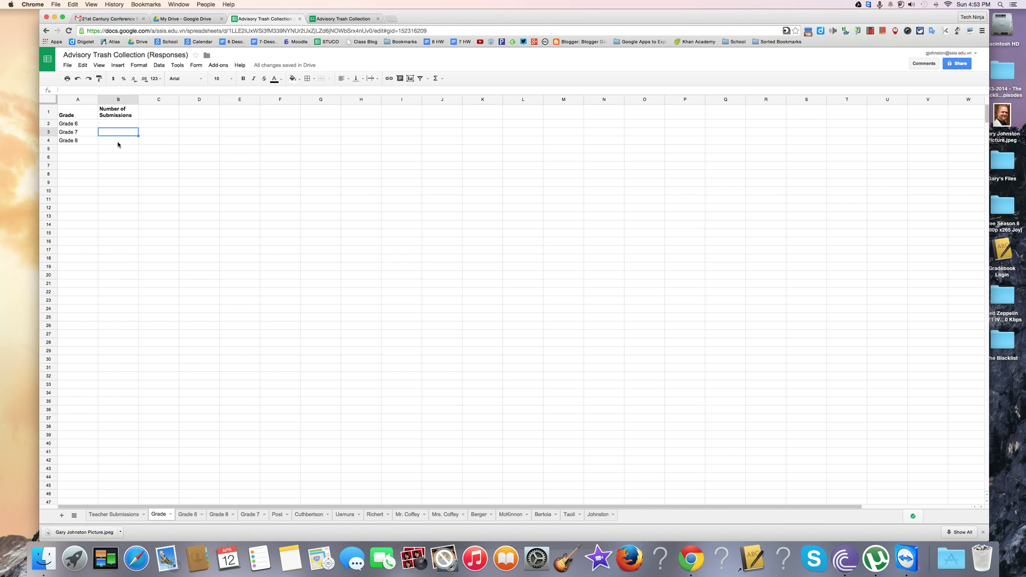
click(119, 141)
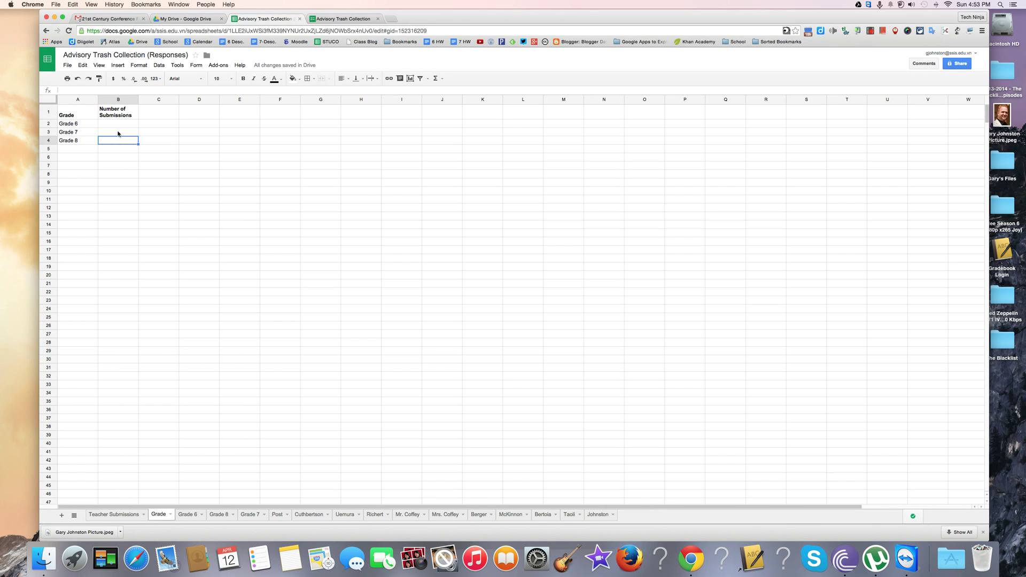
click(114, 514)
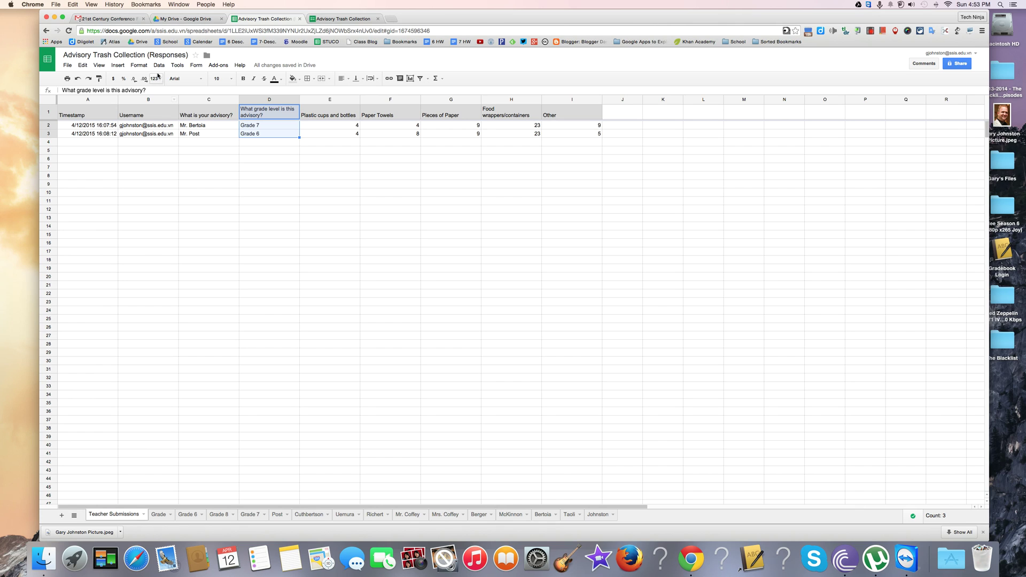
Step: Open Named ranges from the Data menu and start a new range, NamedRange1 at 'Teacher Submissions'!D1
click(159, 65)
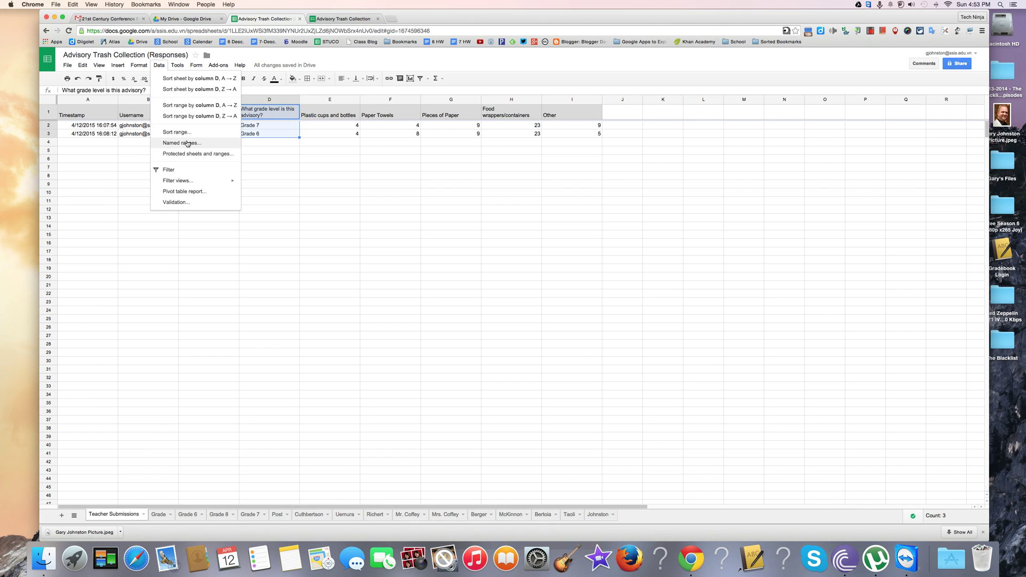
click(265, 112)
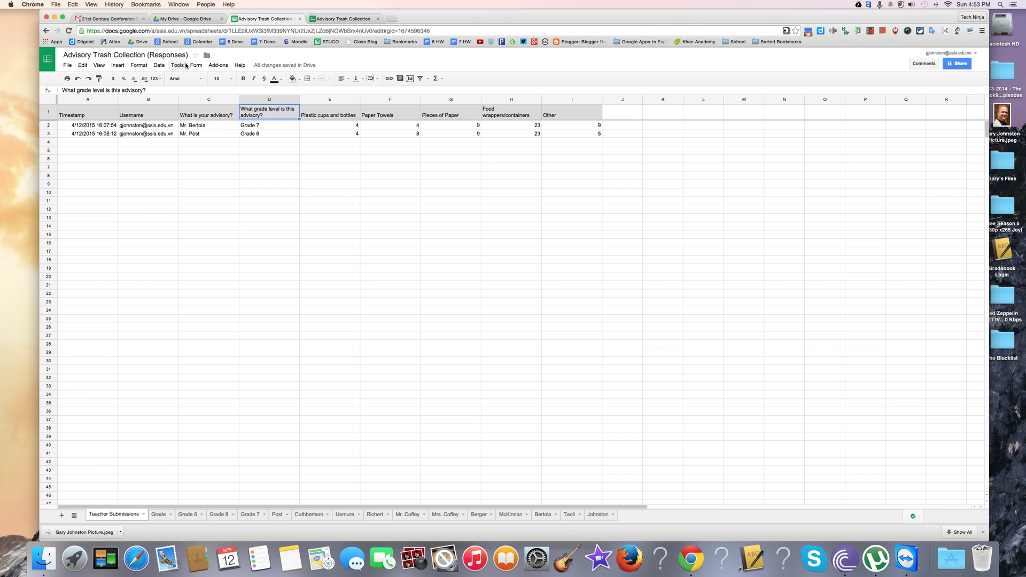
click(159, 66)
click(182, 116)
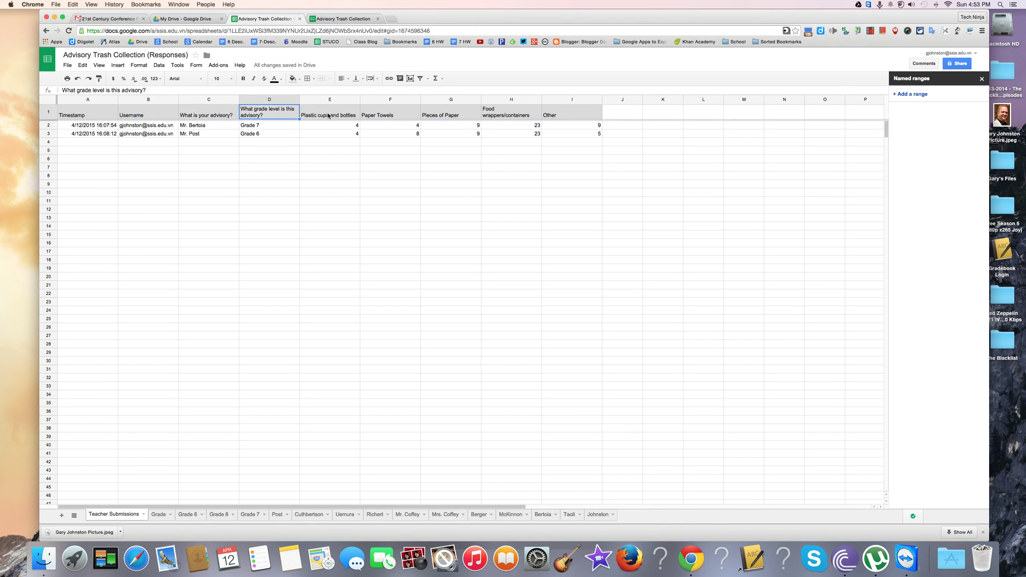
click(914, 95)
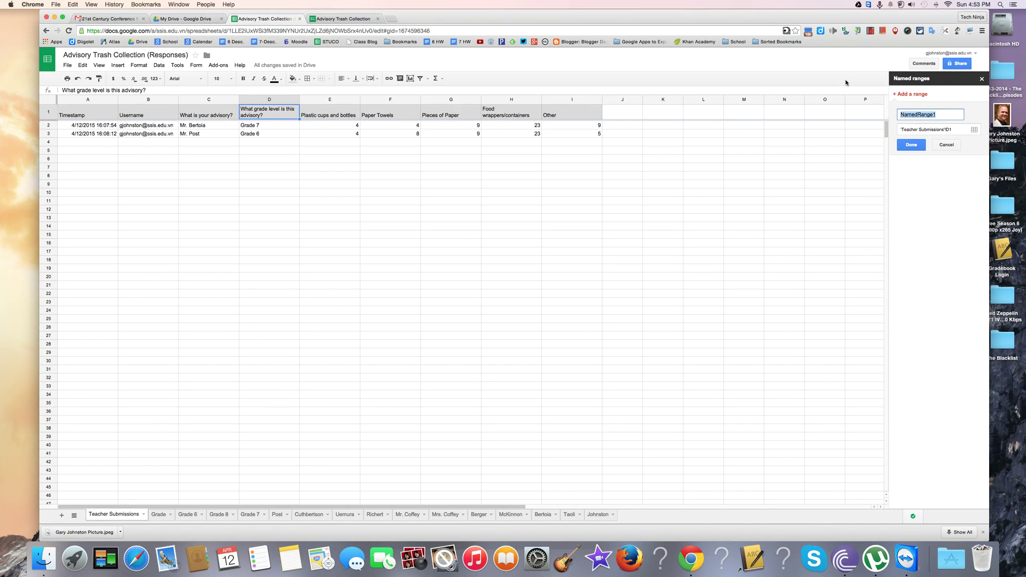
Step: Name the range Grade and point it at 'Teacher Submissions'!D2:D22
text(Grade)
click(957, 128)
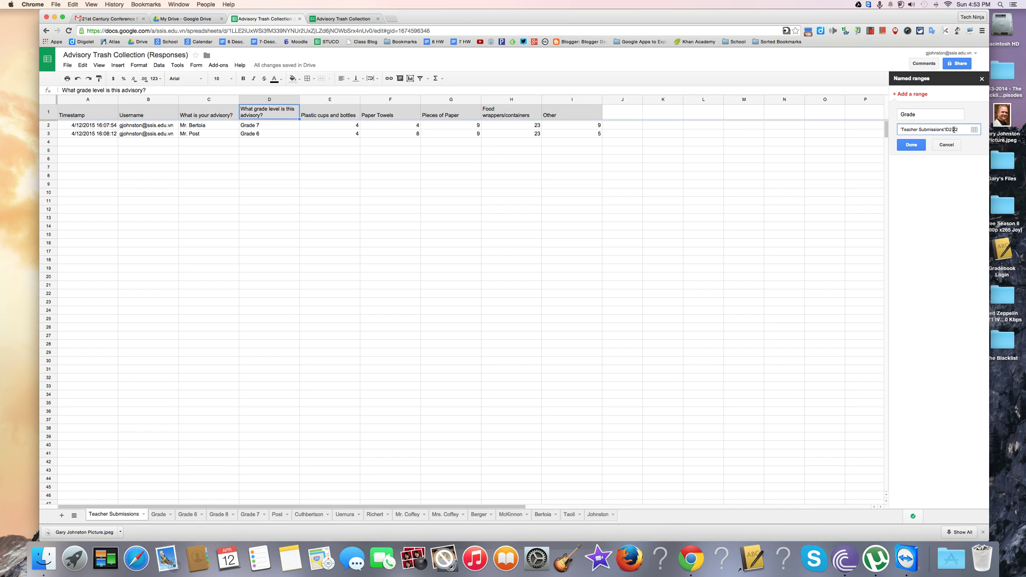
text(D)
click(911, 144)
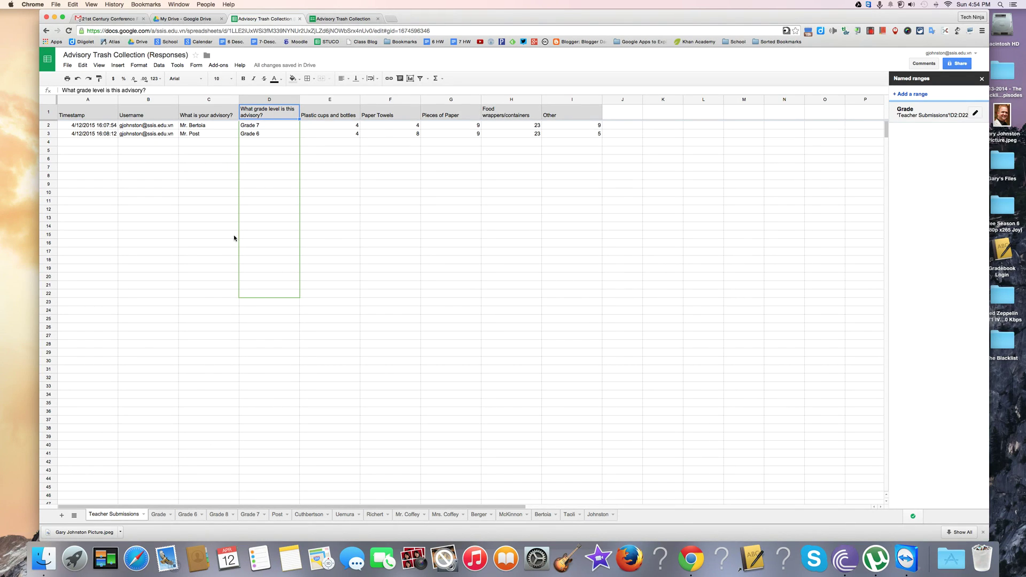
Step: Select count cell B2 on the Grade sheet, then check the Grade 7 and Grade 6 answers in Teacher Submissions
click(158, 515)
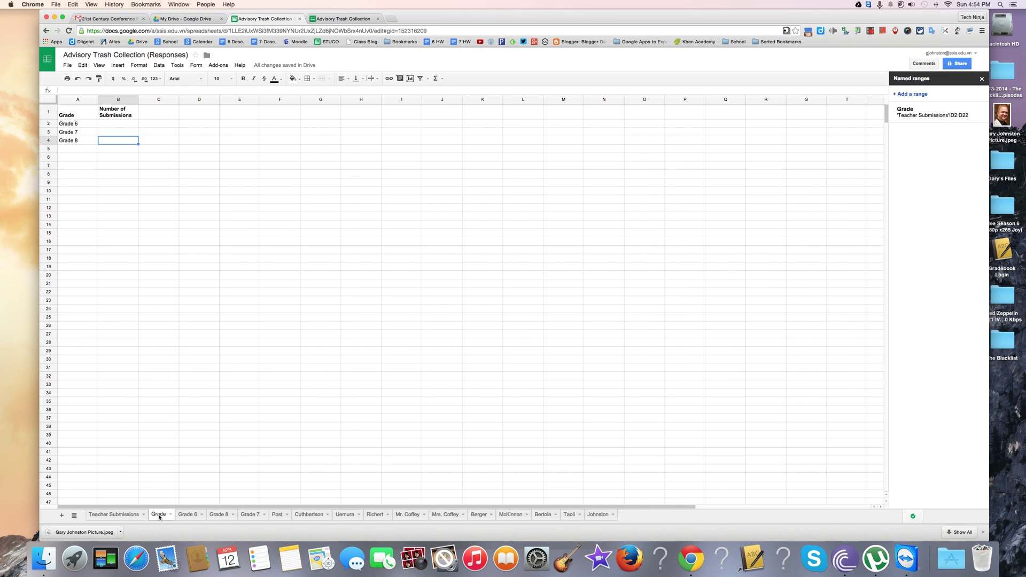
click(111, 125)
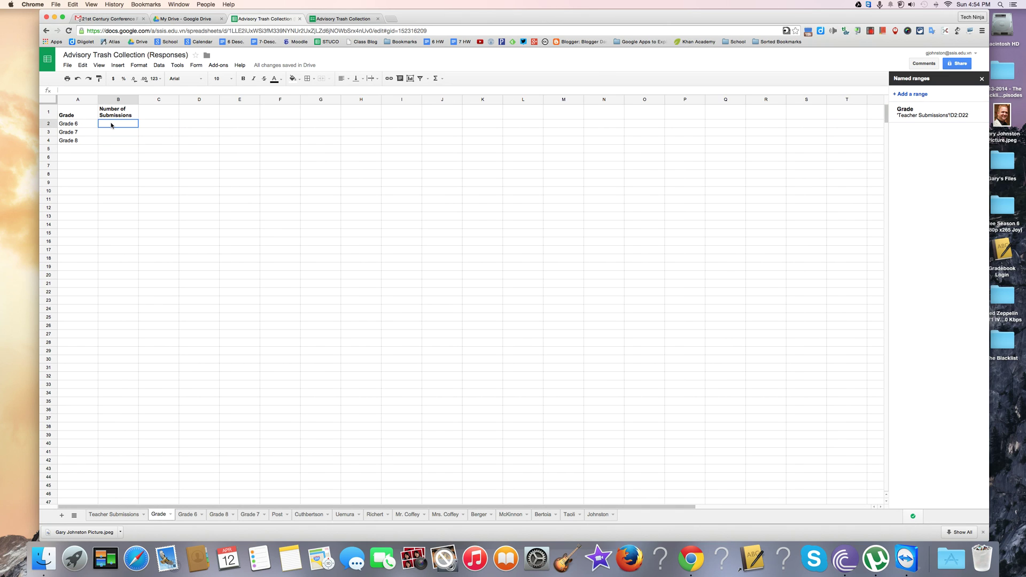
click(117, 90)
click(127, 515)
click(267, 126)
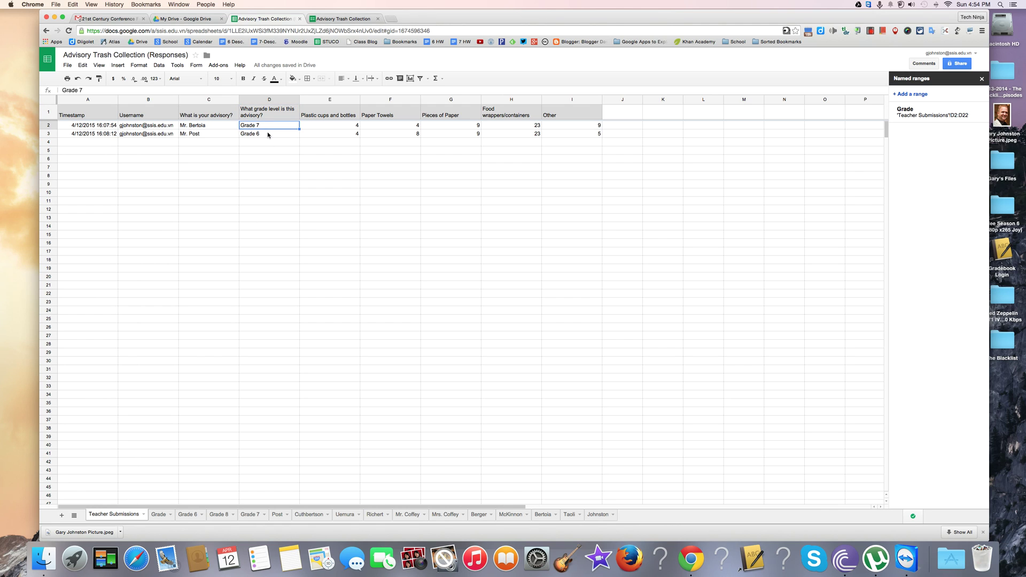
click(268, 134)
click(160, 516)
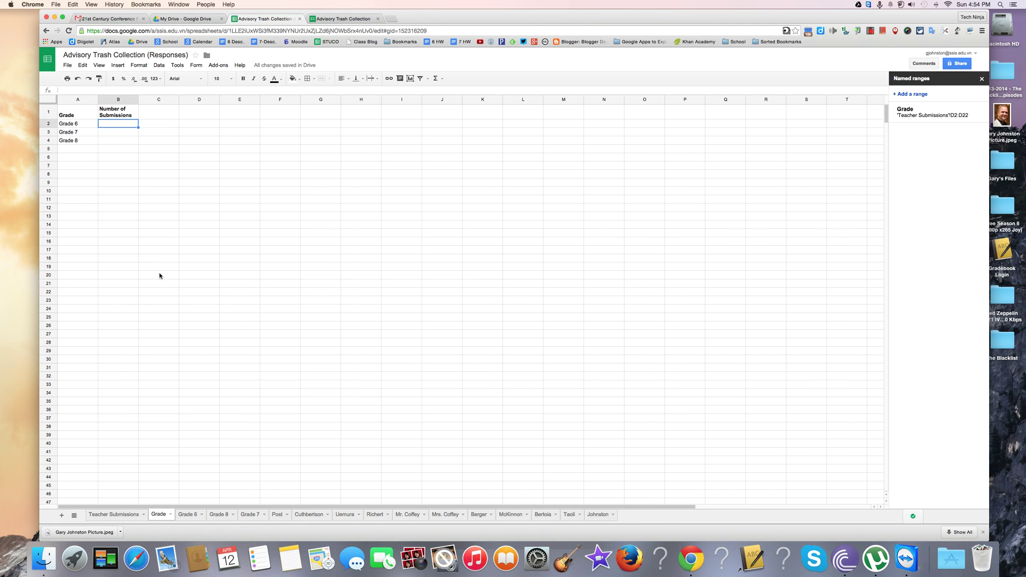
Step: Enter =countif(Grade, A2) in B2 and fill it down to B4, giving 1, 1 and 0
click(122, 91)
text(=cou)
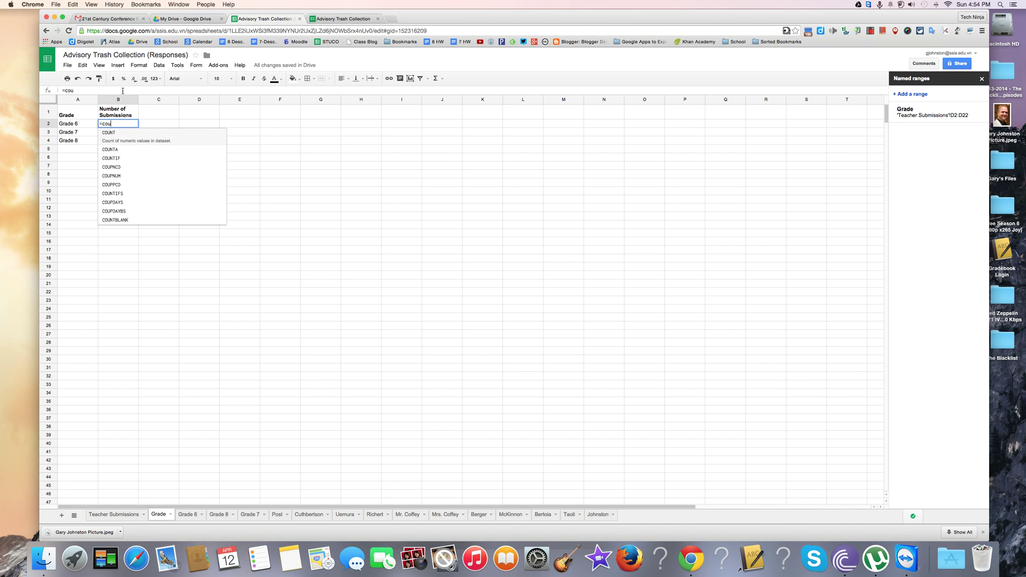
text(ntif)
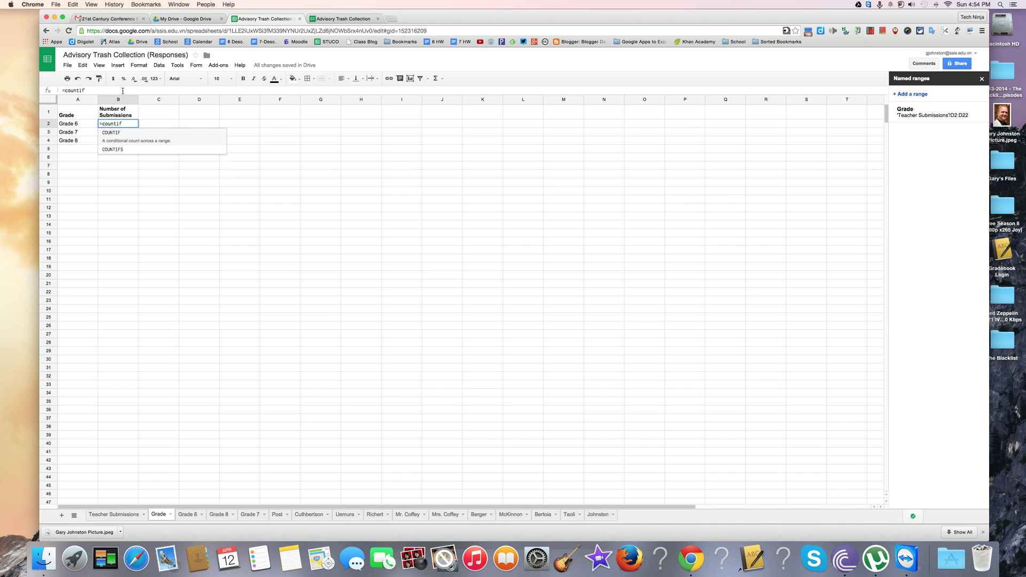
text(()
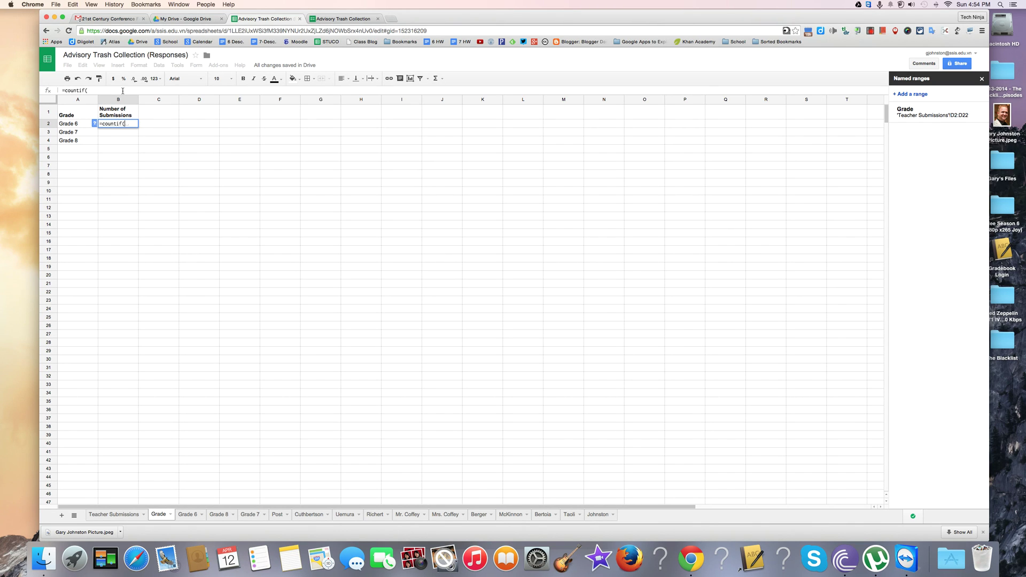
text(Grade)
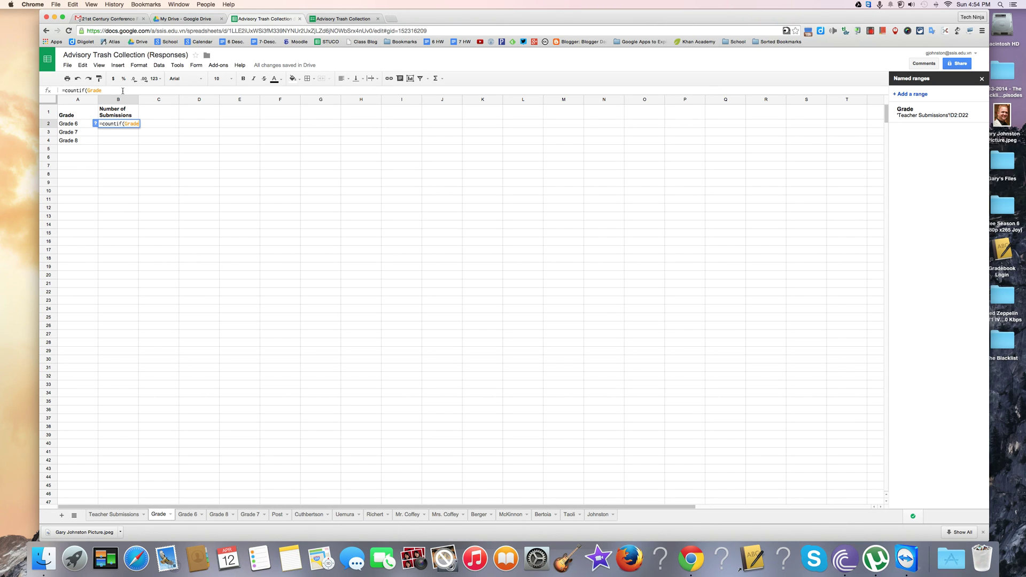
text(, A)
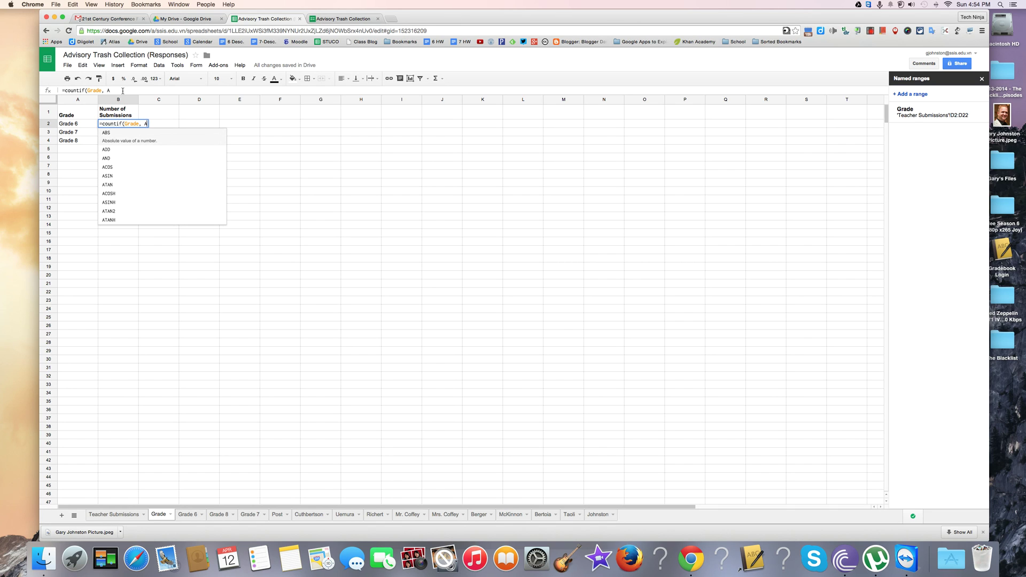
text(2)
key(Return)
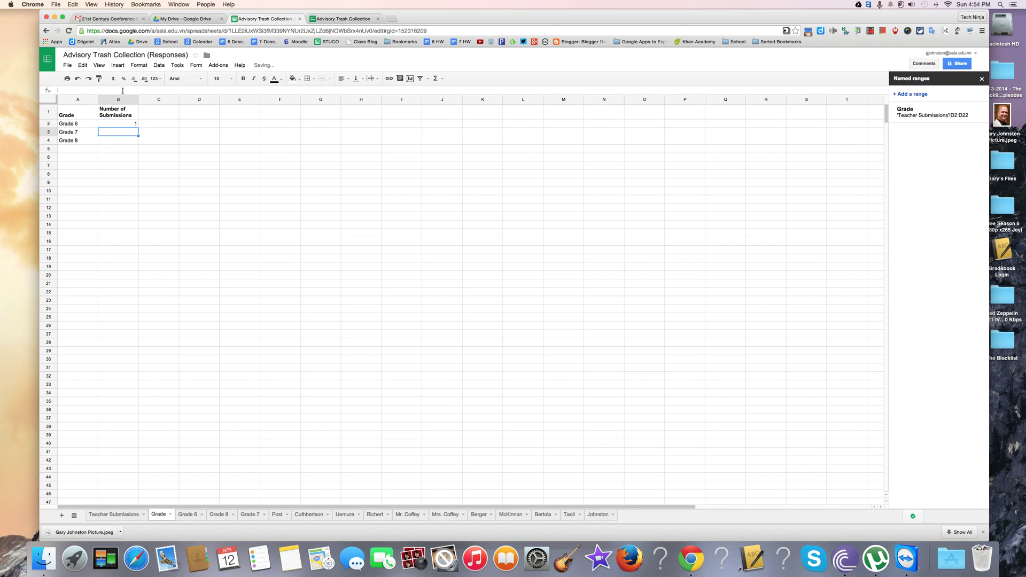
click(133, 125)
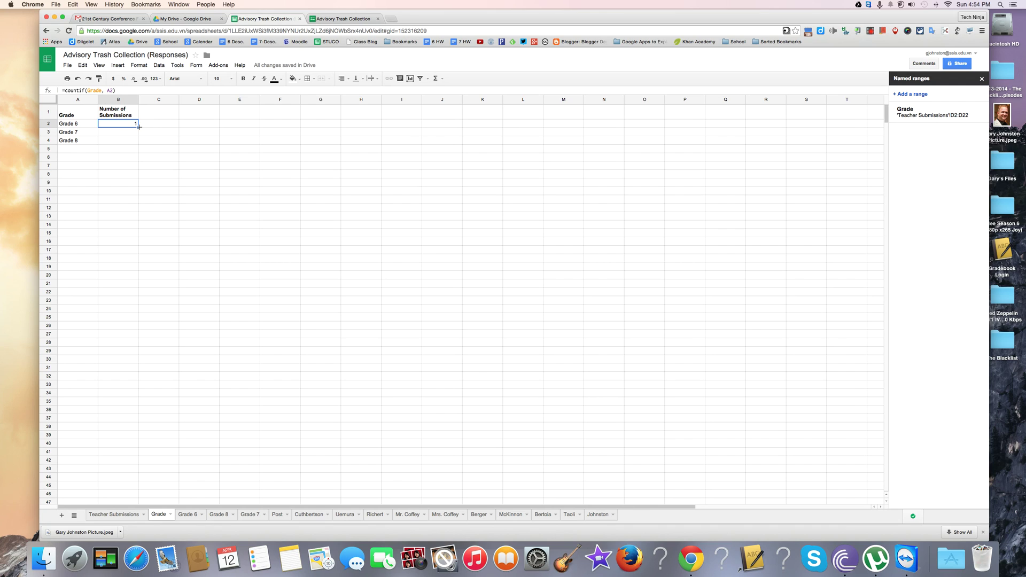
drag(138, 127, 138, 144)
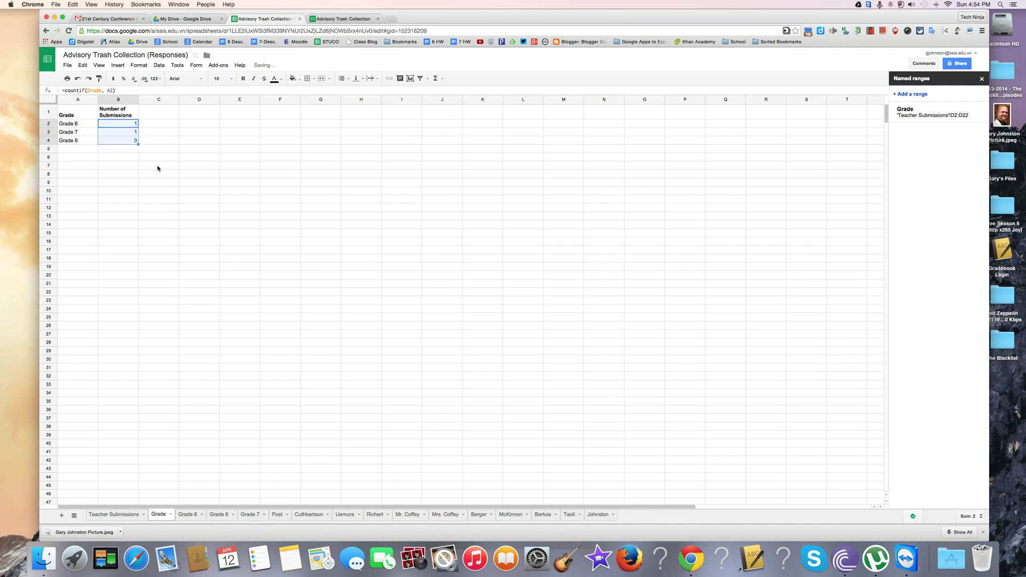
click(181, 190)
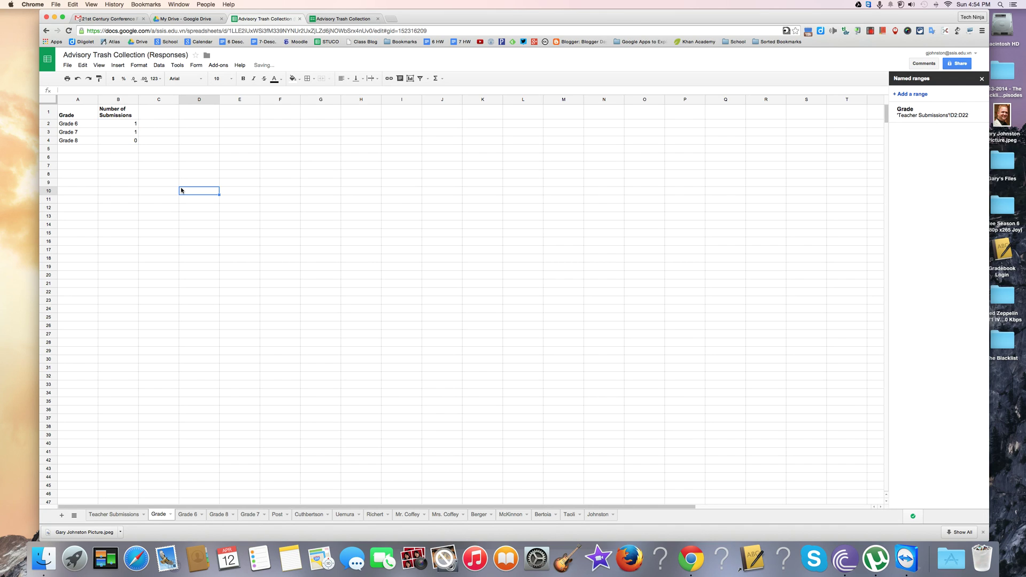
Step: On the trash collection form, choose an advisory and mark the response as Grade 8
click(352, 19)
click(435, 197)
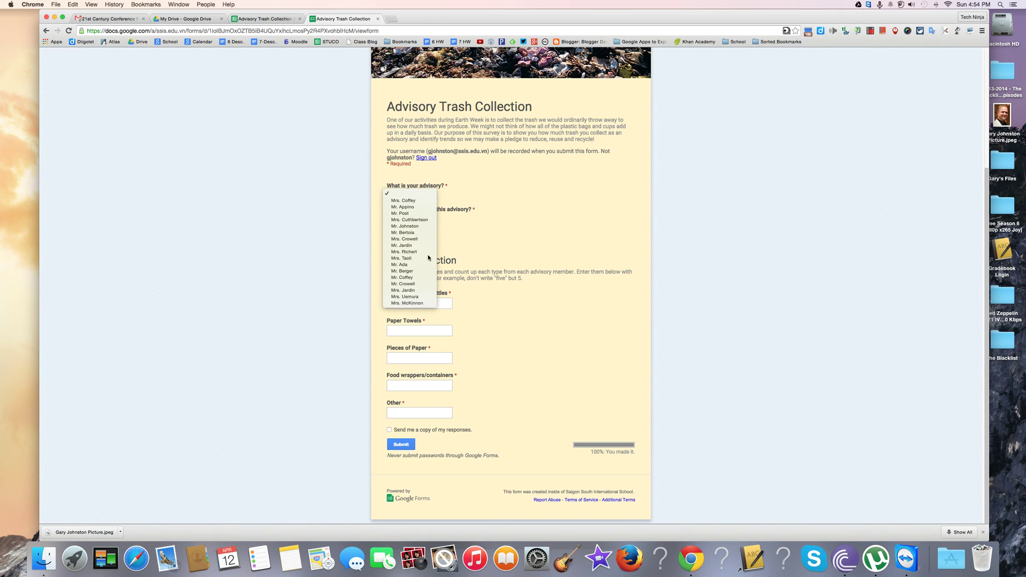
click(426, 278)
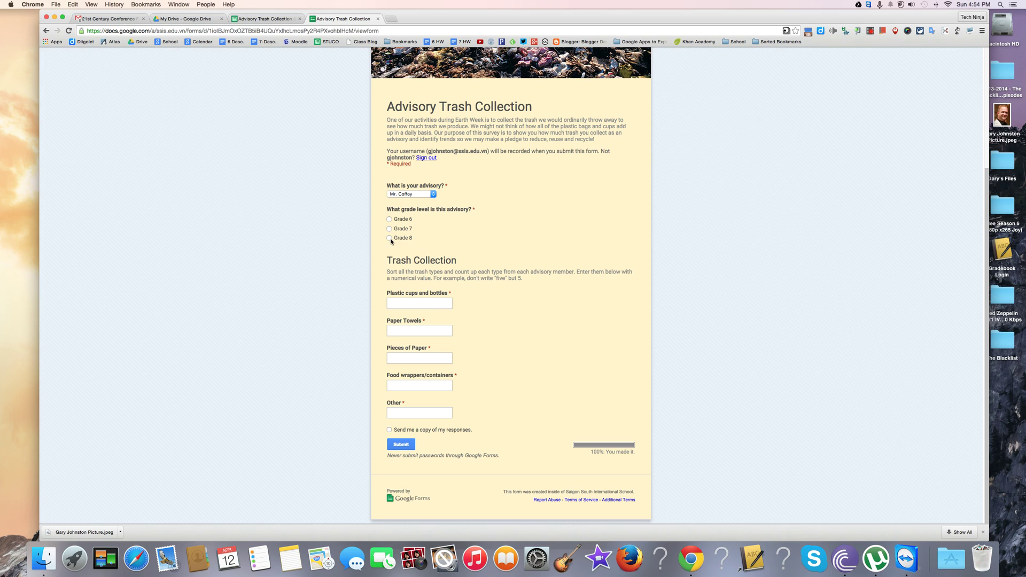
click(391, 238)
Step: Enter trash counts 9, 9, 4, 6 and 8, then submit the form response
click(420, 304)
text(9)
click(419, 330)
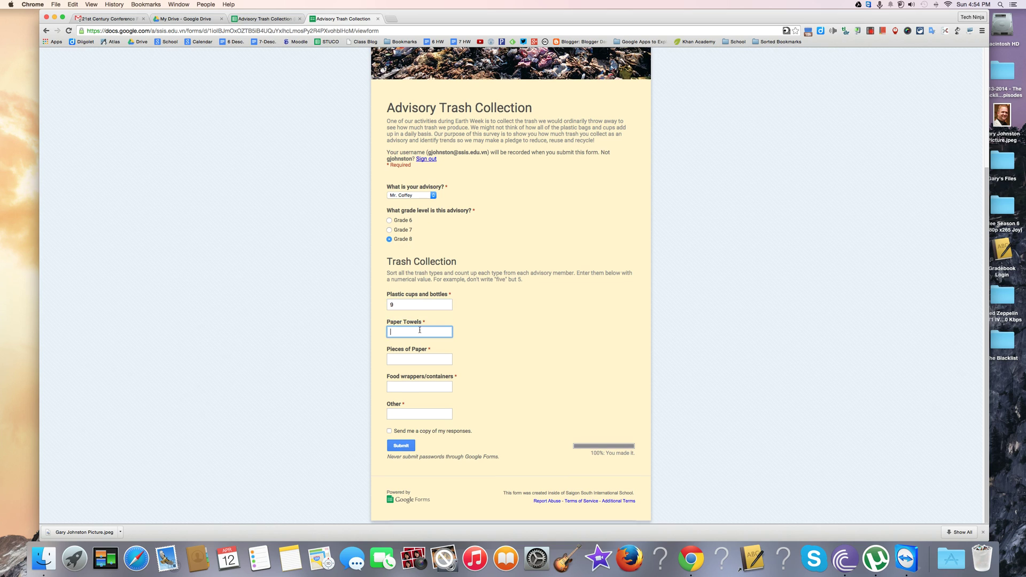
text(9)
click(425, 359)
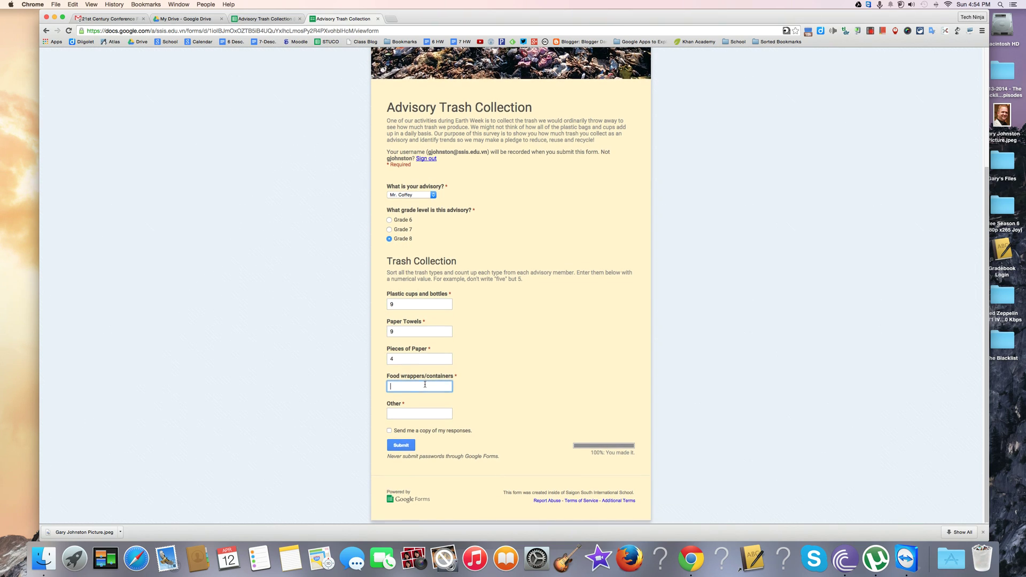
click(425, 385)
text(6)
click(428, 414)
text(8)
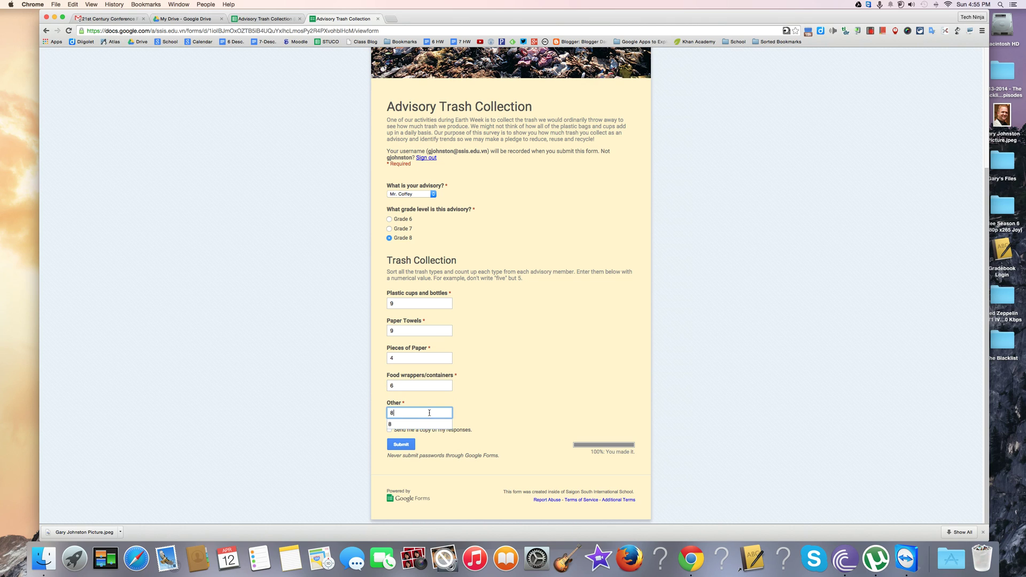
click(407, 448)
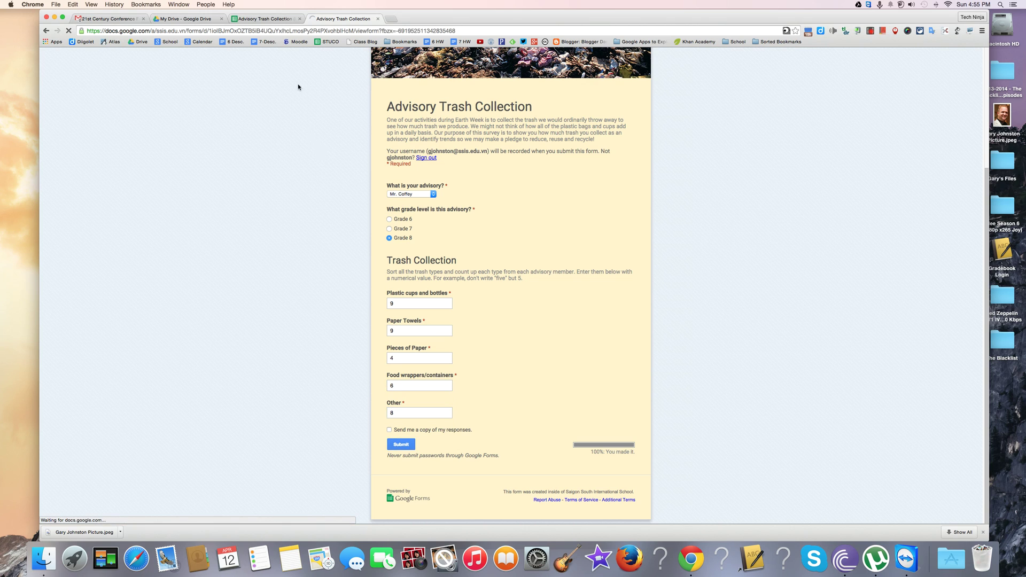
Step: Confirm the new Grade 8 response in Teacher Submissions and the Grade counts now reading 1, 1, 1
click(270, 18)
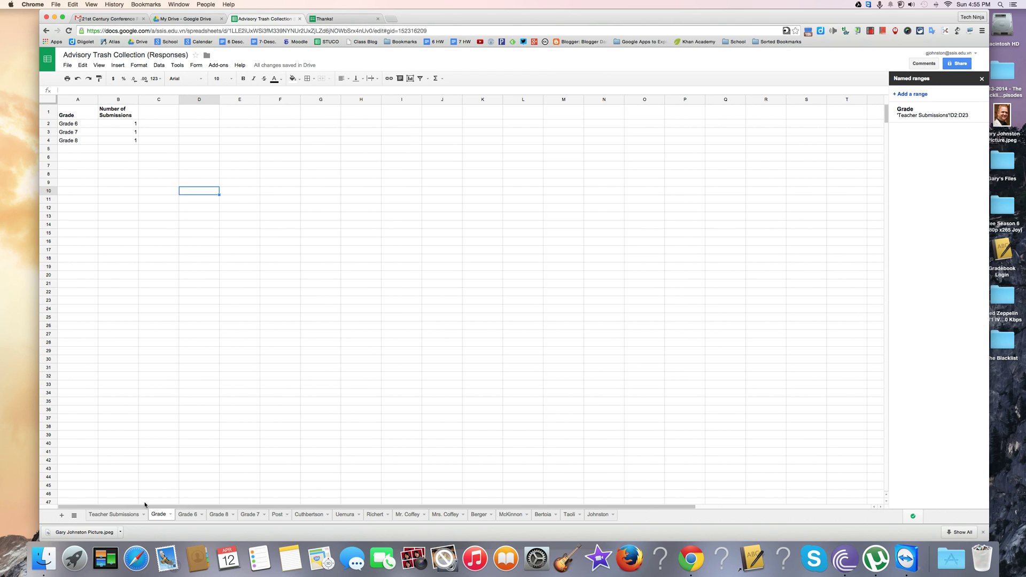
click(129, 515)
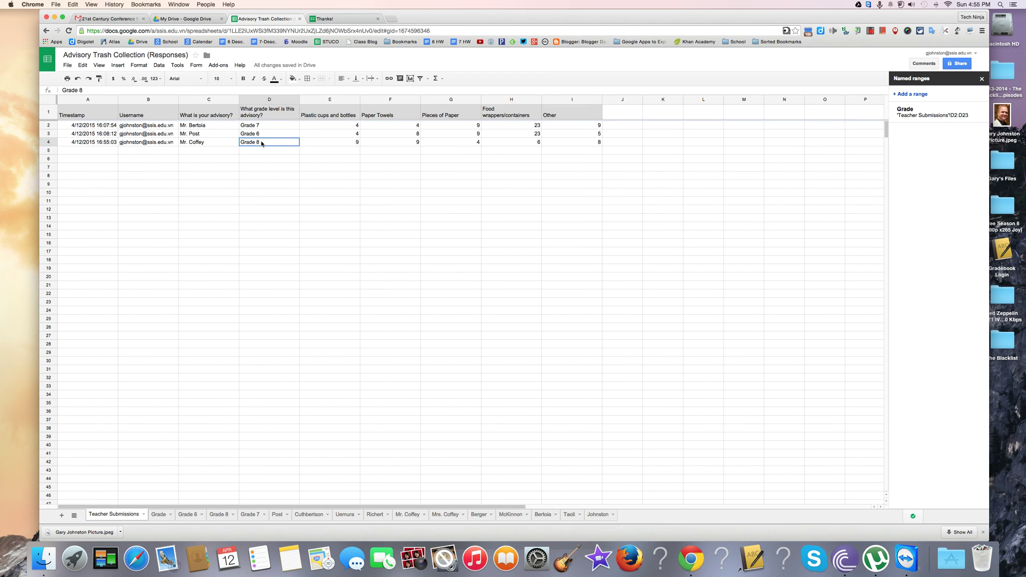
key(Down)
click(159, 515)
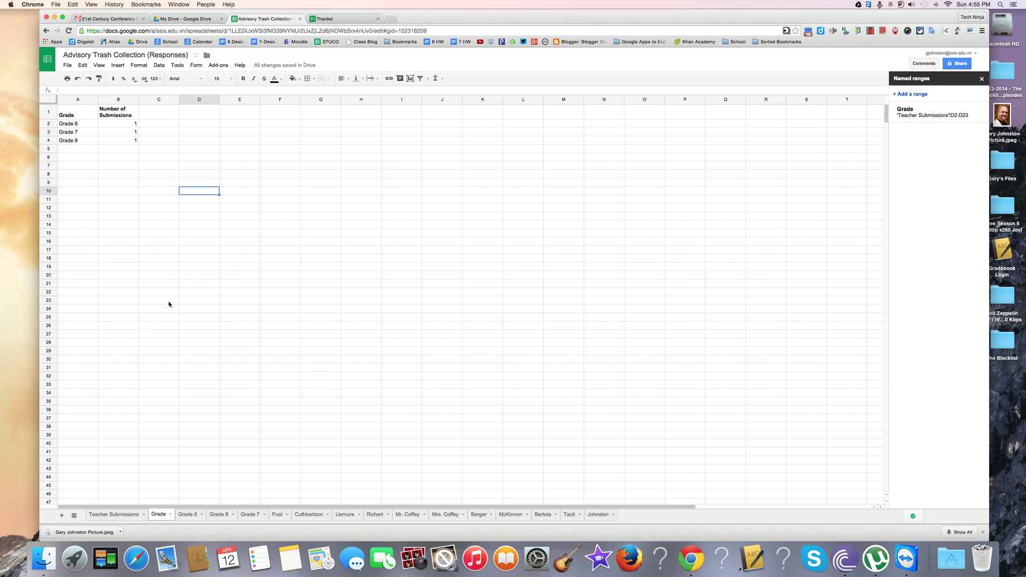
click(134, 142)
drag(79, 116, 126, 140)
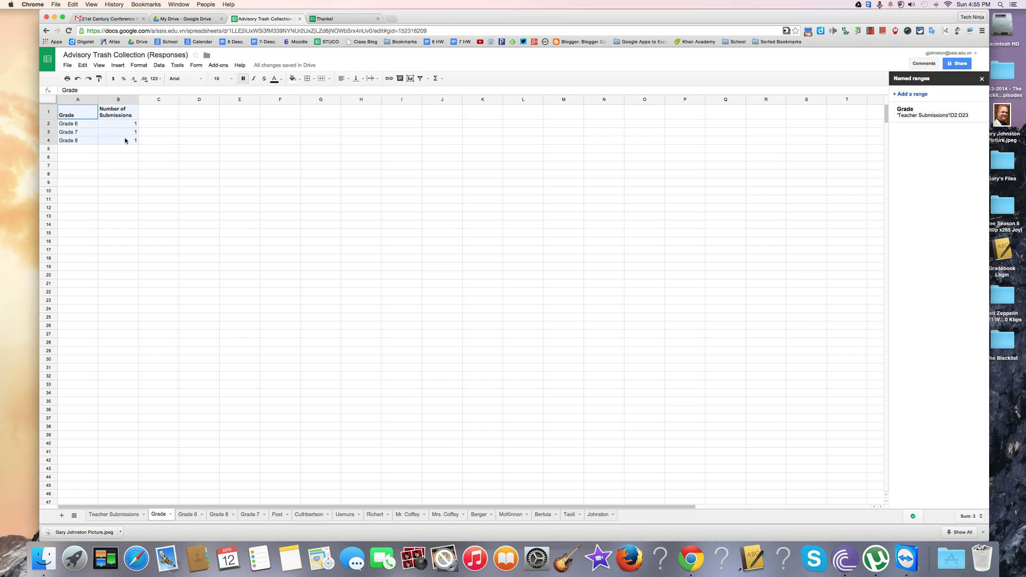
click(410, 78)
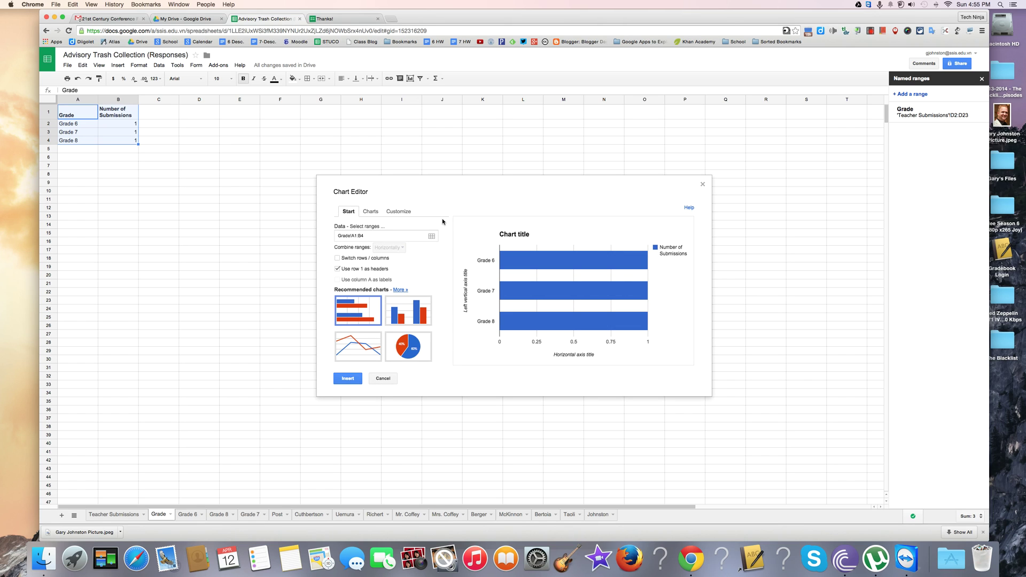
click(703, 185)
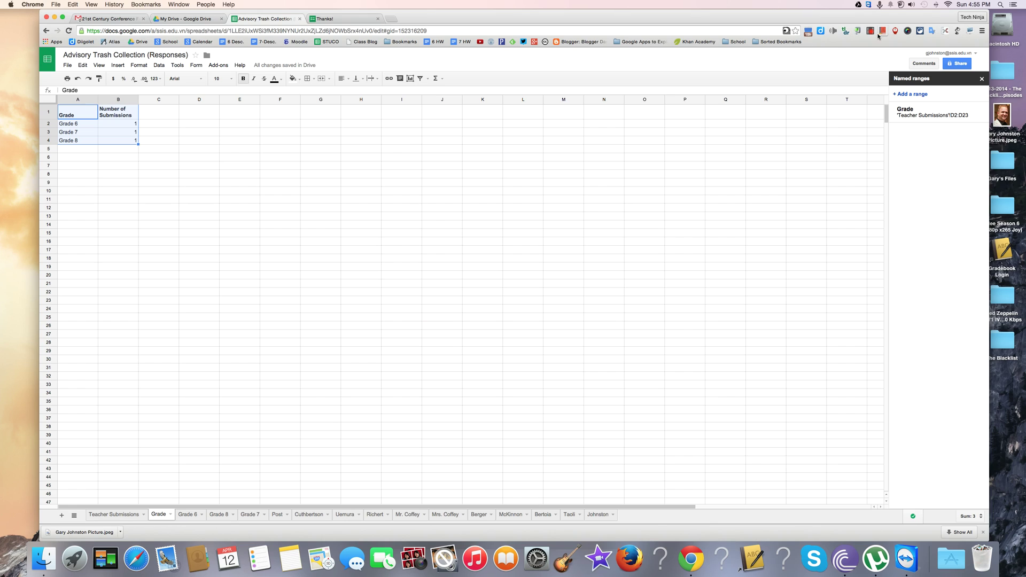